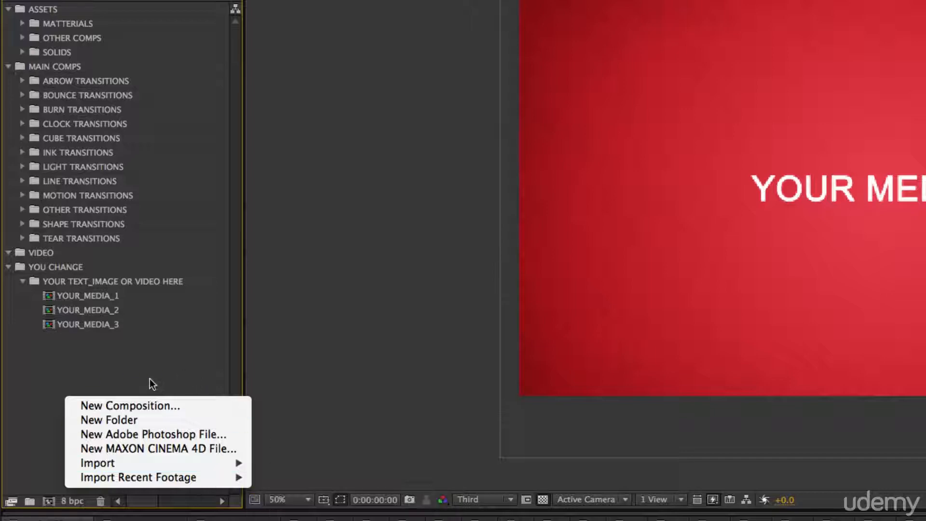
# Step: Switch to Finder and import the feather linear wipe .mov from the Feather Wipe Transition folder into the project's VIDEO folder
pyautogui.click(138, 377)
pyautogui.press('super+Tab')
pyautogui.press('super+Tab')
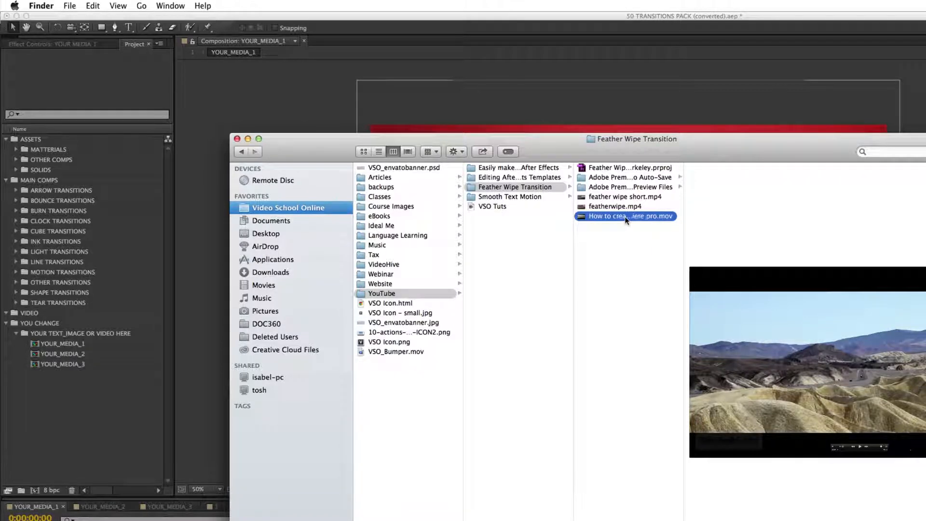
pyautogui.moveTo(616, 215); pyautogui.dragTo(42, 317)
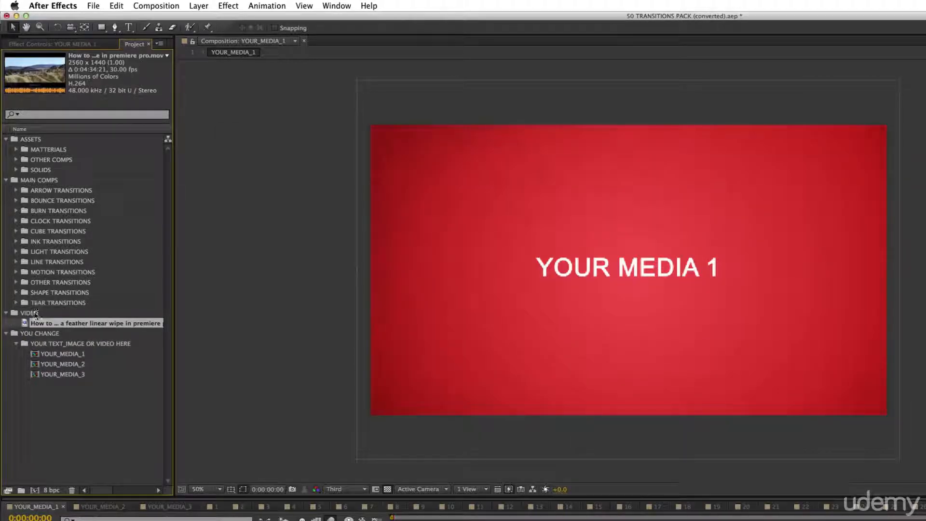
# Step: Import the intro .mp4 from Finder's Webinar folder into the project's VIDEO folder, leaving that folder expanded
pyautogui.press('super+Tab')
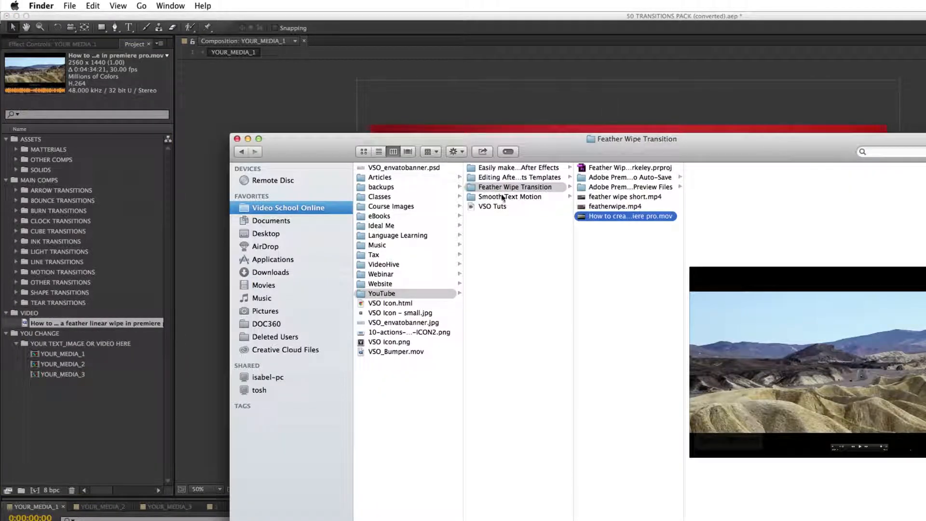
pyautogui.click(388, 273)
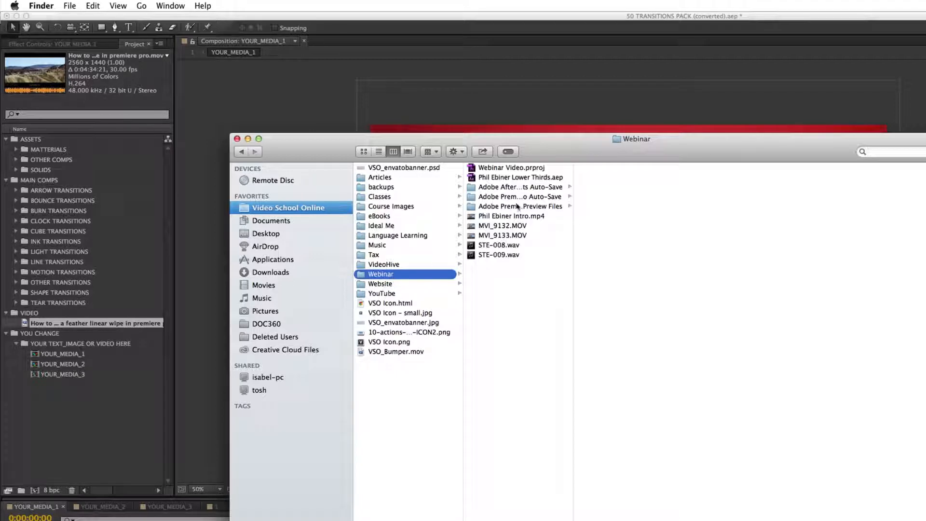
pyautogui.moveTo(512, 216); pyautogui.dragTo(43, 319)
pyautogui.click(95, 422)
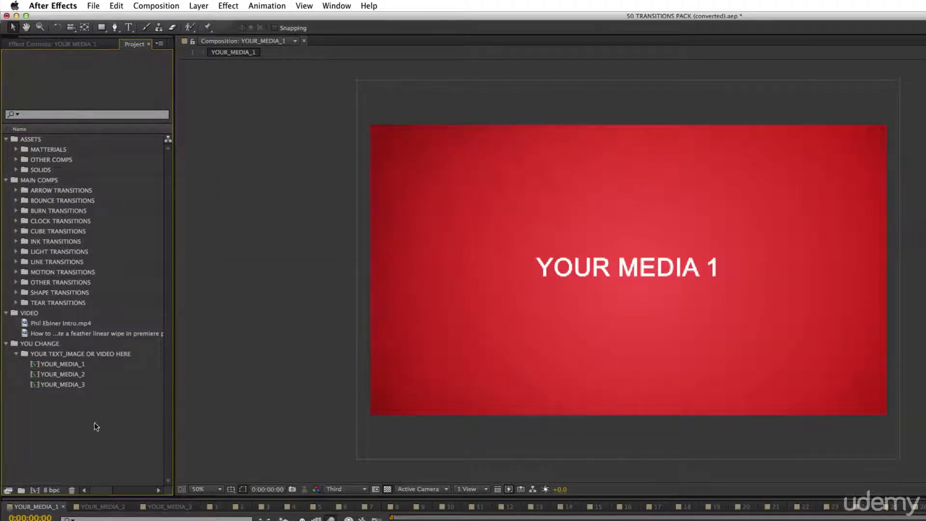
pyautogui.click(6, 312)
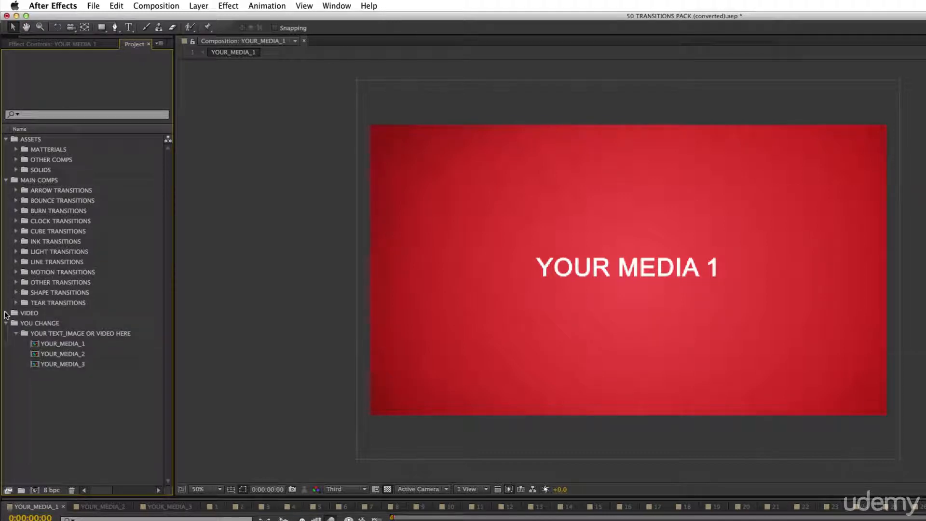
pyautogui.click(6, 313)
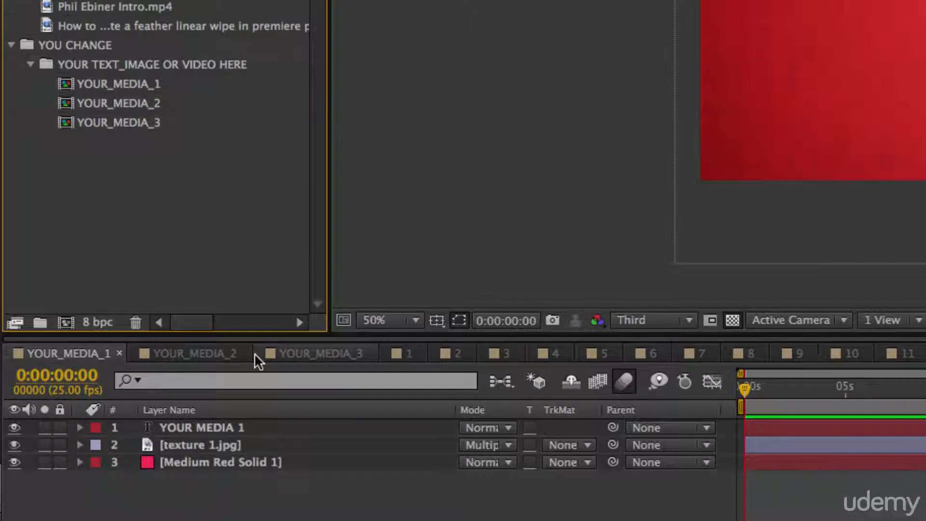
# Step: View the YOUR_MEDIA_2 and YOUR_MEDIA_3 composition timelines and return to YOUR_MEDIA_1
pyautogui.click(202, 355)
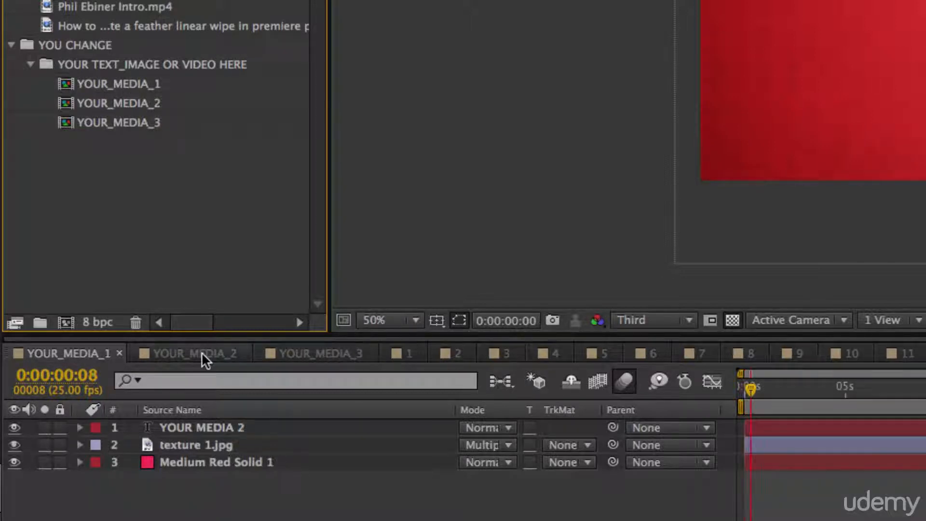
pyautogui.click(307, 354)
pyautogui.click(76, 353)
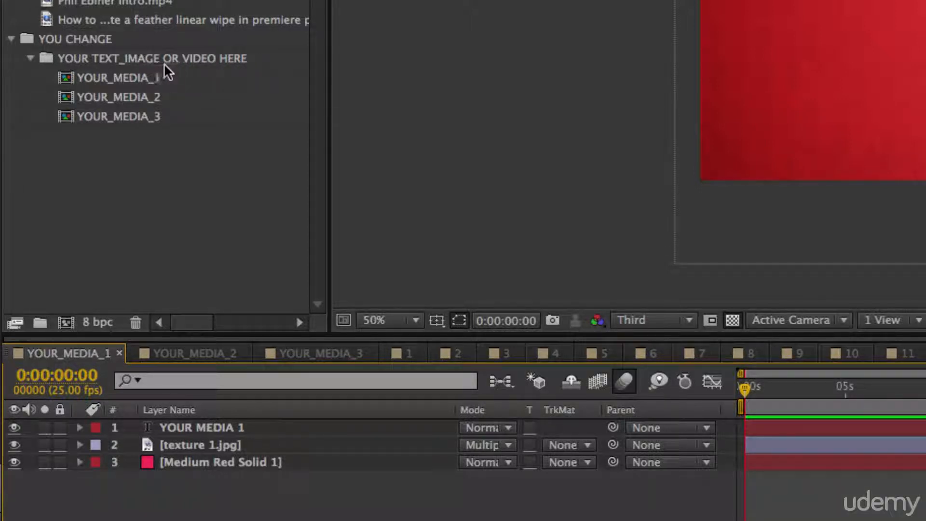
# Step: Open YOUR_MEDIA_2 from the YOUR TEXT_IMAGE OR VIDEO HERE project folder, and reopen YOUR_MEDIA_1 from the same folder
pyautogui.click(112, 58)
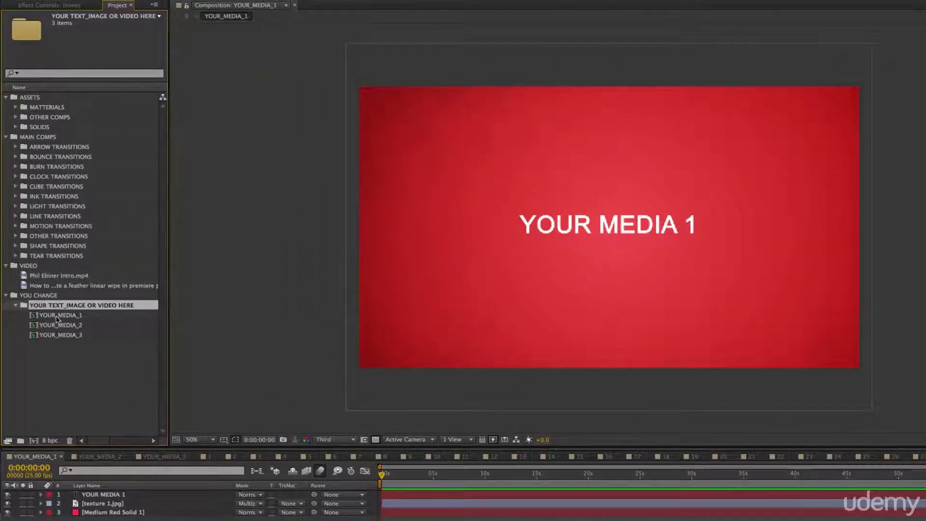
pyautogui.click(110, 81)
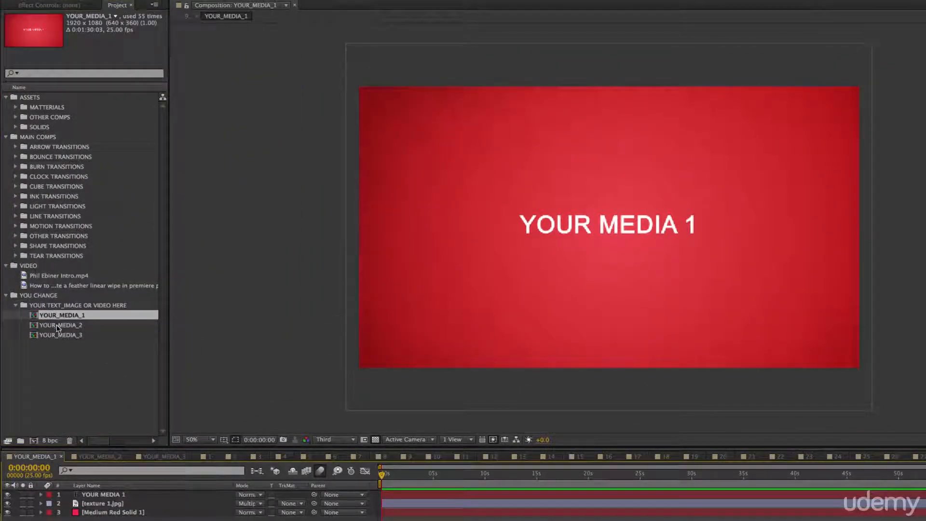
pyautogui.doubleClick(57, 325)
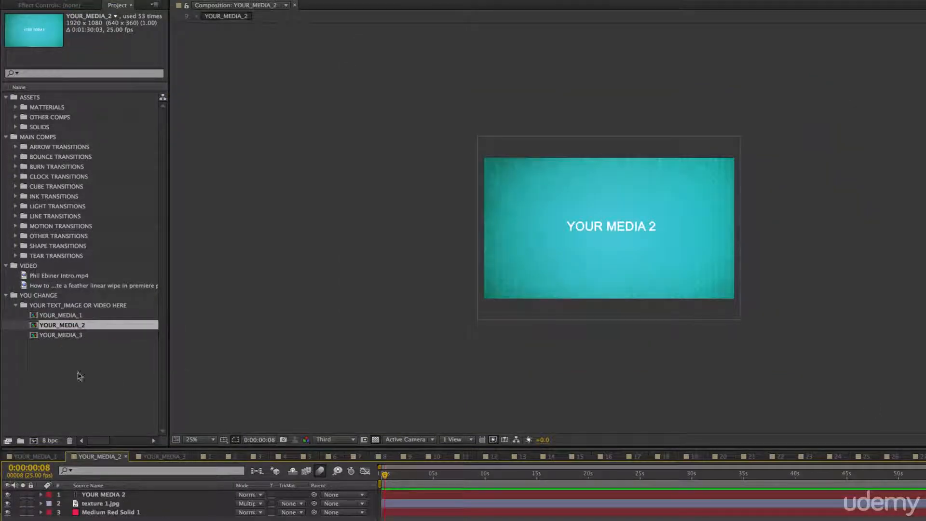
pyautogui.click(58, 317)
pyautogui.doubleClick(58, 316)
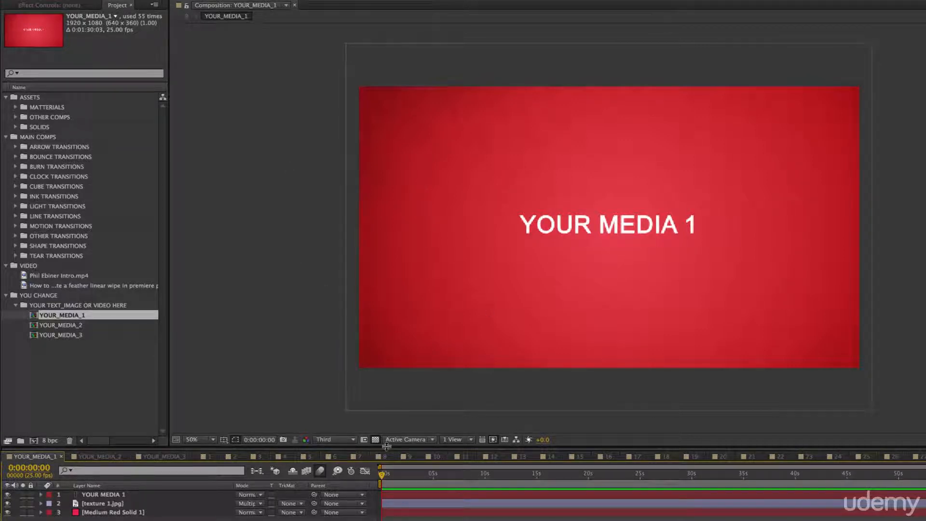
# Step: Enlarge the composition viewer by shrinking the timeline area and set the magnification to Fit up to 100%
pyautogui.moveTo(389, 447); pyautogui.dragTo(389, 477)
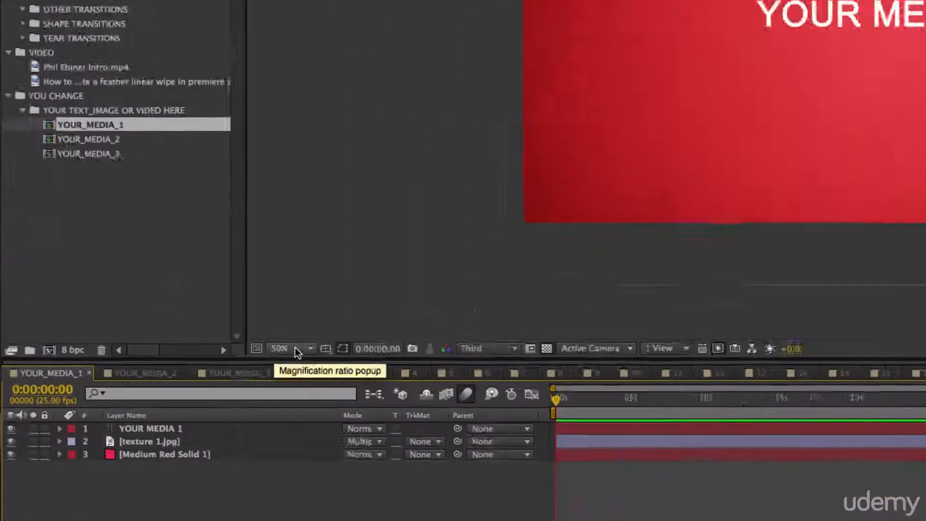
pyautogui.click(205, 470)
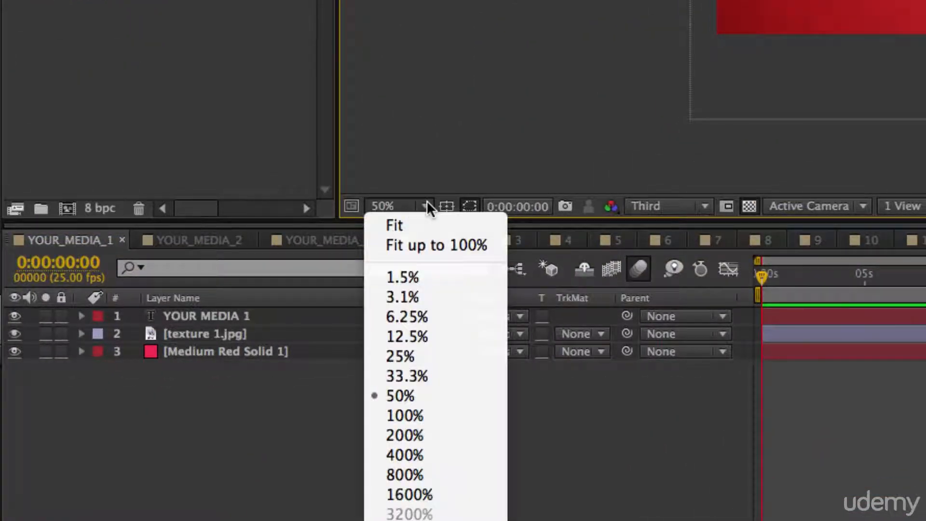
pyautogui.click(427, 246)
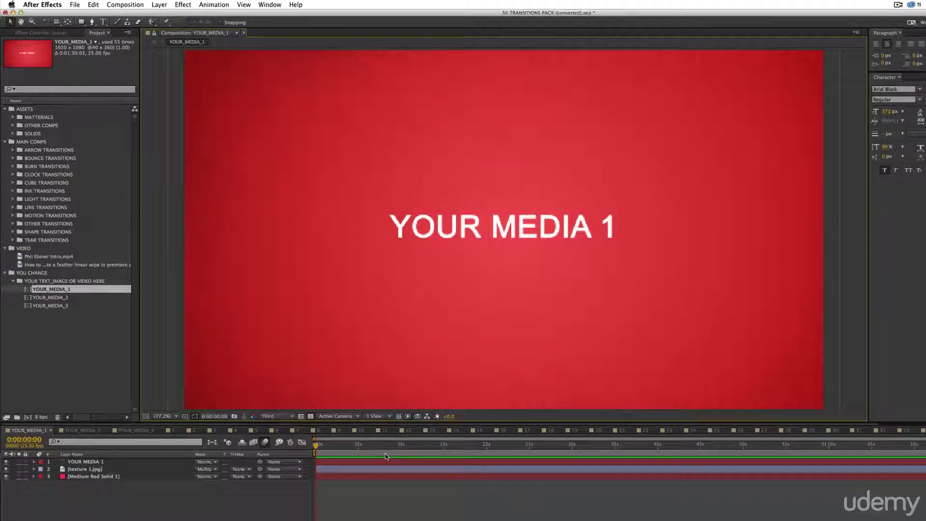
# Step: Select the text, texture 1.jpg and Medium Red Solid 1 layers in turn to examine what YOUR_MEDIA_1 contains
pyautogui.click(96, 463)
pyautogui.click(96, 469)
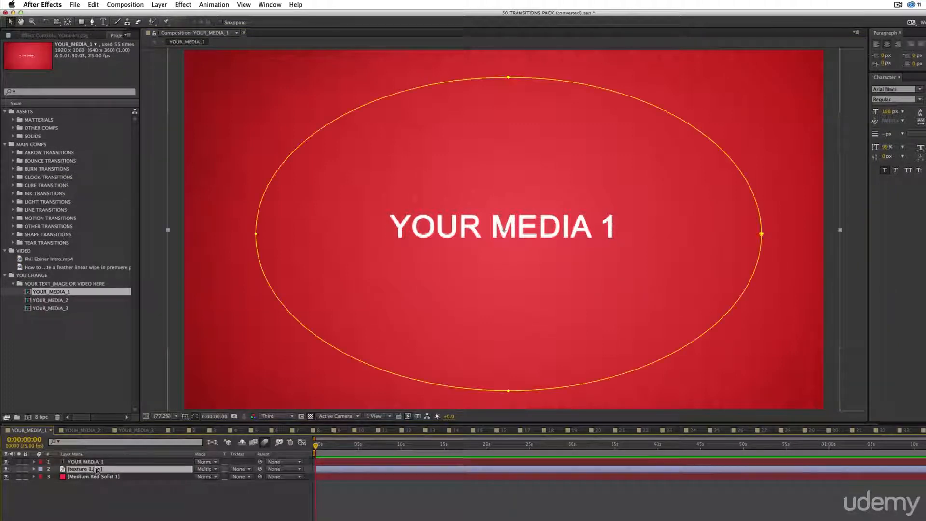
pyautogui.click(96, 476)
pyautogui.click(96, 463)
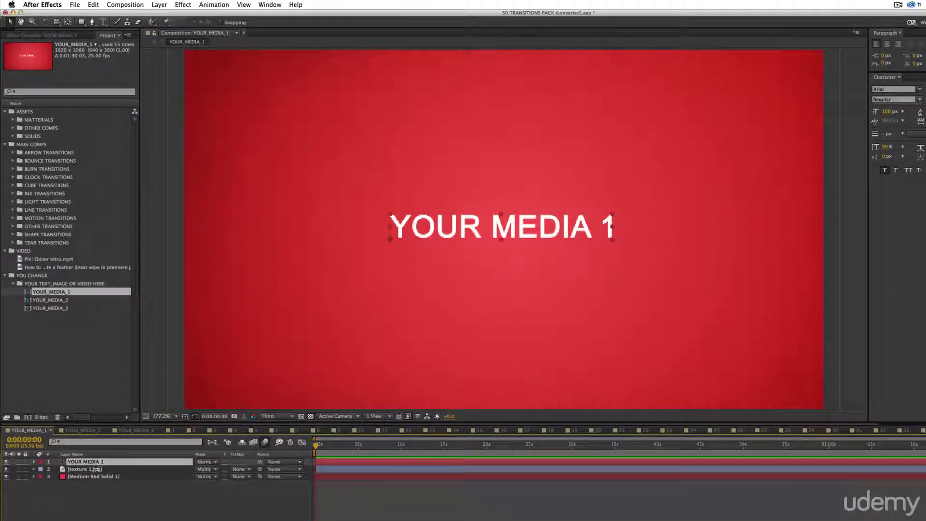
pyautogui.click(96, 469)
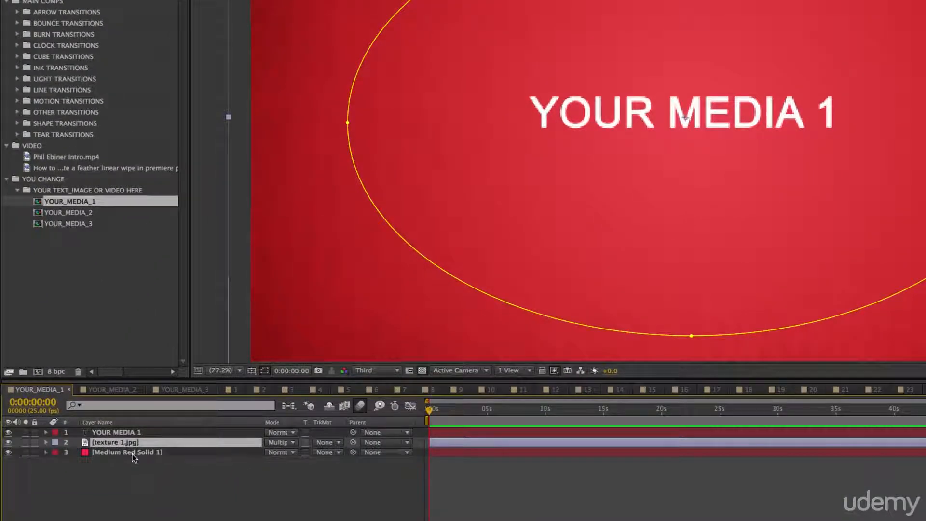
pyautogui.click(84, 468)
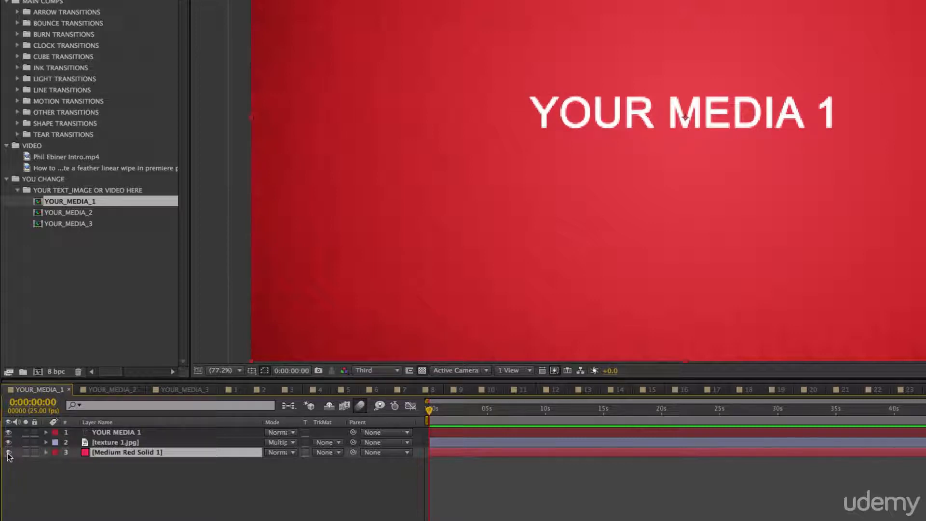
# Step: Toggle the YOUR MEDIA 1 text layer's visibility off and on to examine what it contributes, leaving it visible
pyautogui.click(9, 433)
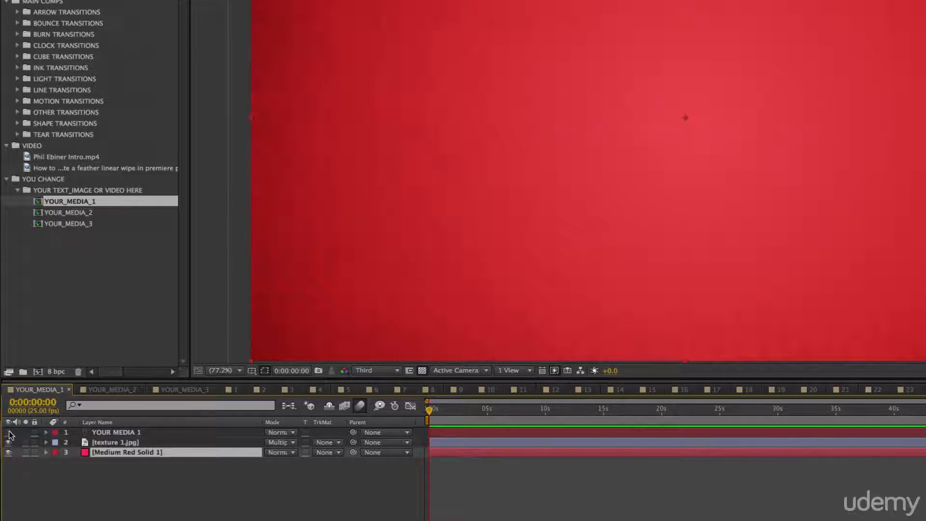
pyautogui.click(8, 432)
pyautogui.click(9, 432)
pyautogui.click(8, 432)
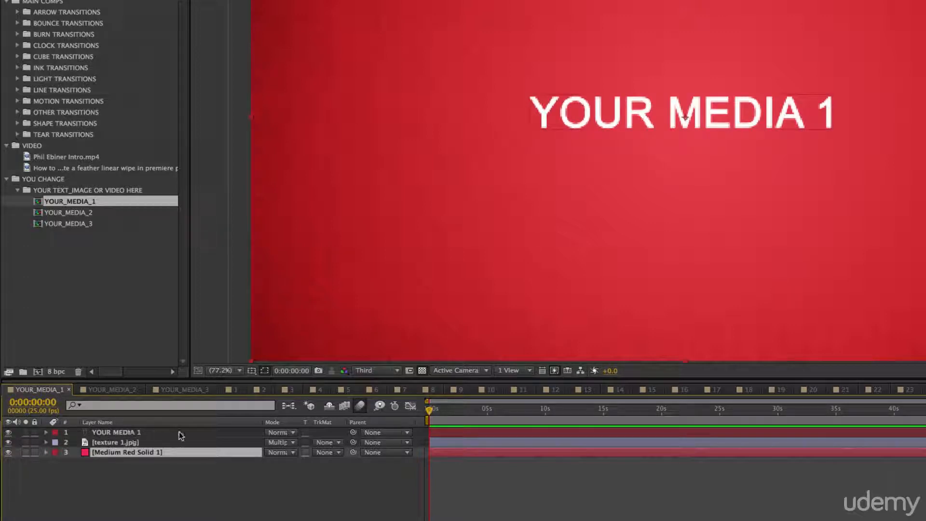
pyautogui.click(469, 431)
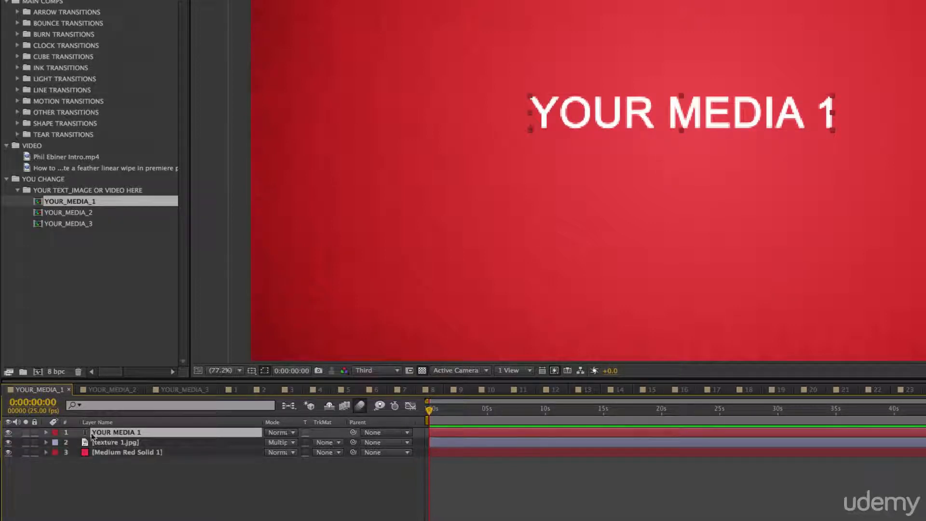
pyautogui.click(8, 433)
pyautogui.click(9, 432)
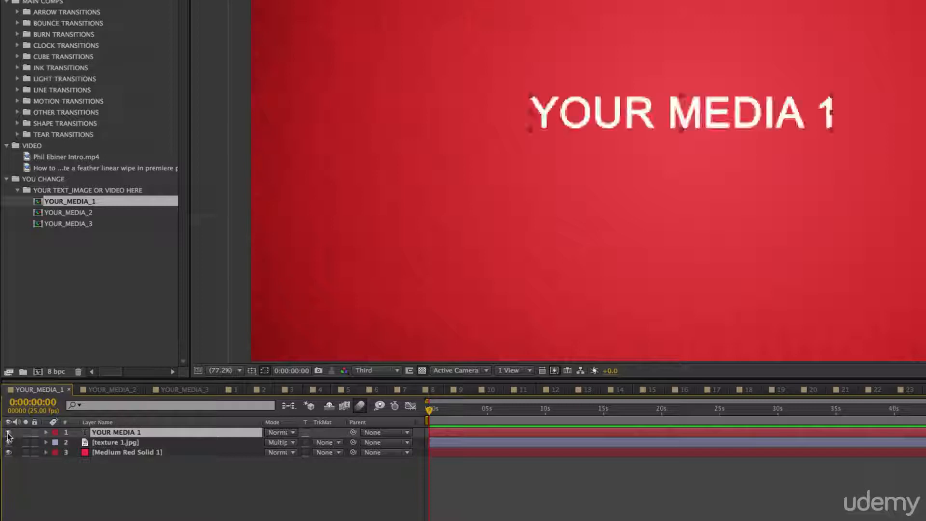
# Step: Hide and show the texture 1.jpg layer to compare the background with and without it, leaving it visible
pyautogui.click(8, 442)
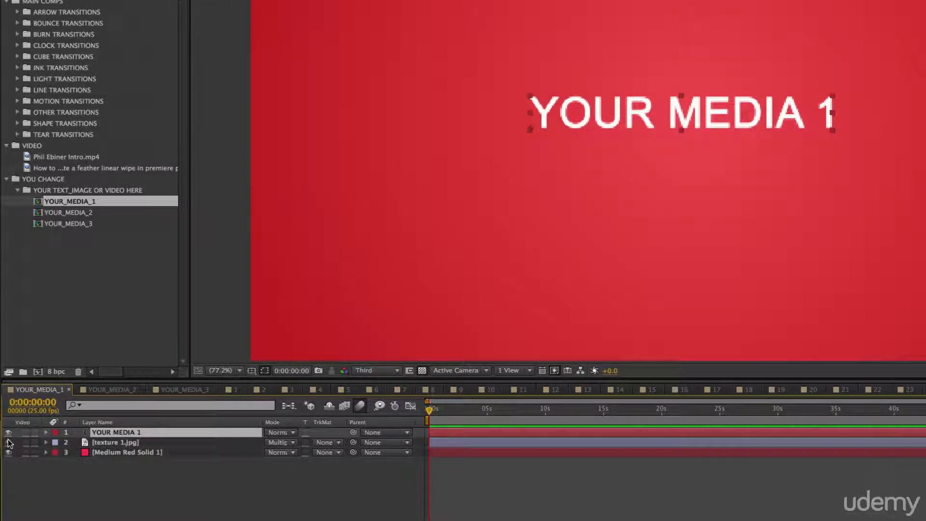
pyautogui.click(8, 442)
pyautogui.click(9, 443)
pyautogui.click(9, 442)
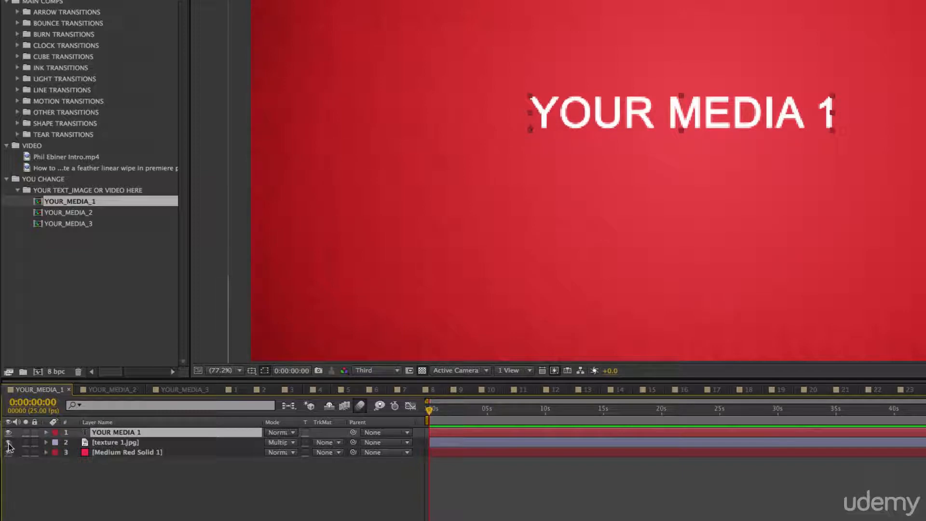
pyautogui.click(8, 443)
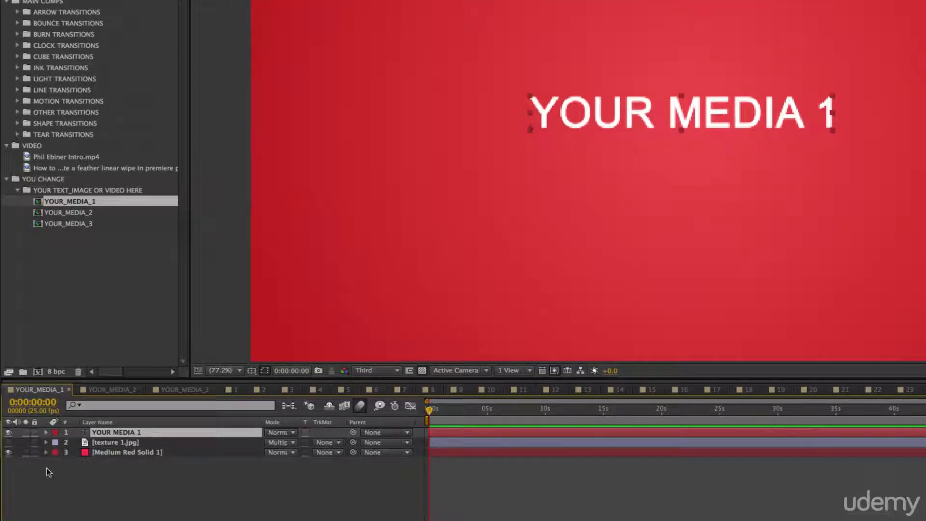
pyautogui.click(9, 443)
# Step: Hide and show the Medium Red Solid 1 layer to examine its effect on the background, leaving it visible
pyautogui.click(9, 452)
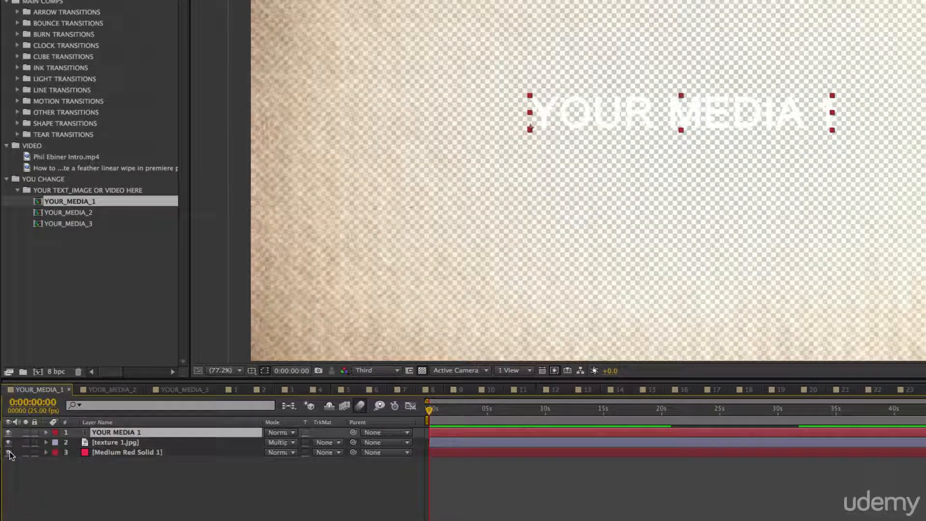
pyautogui.click(9, 452)
pyautogui.click(9, 453)
pyautogui.click(8, 453)
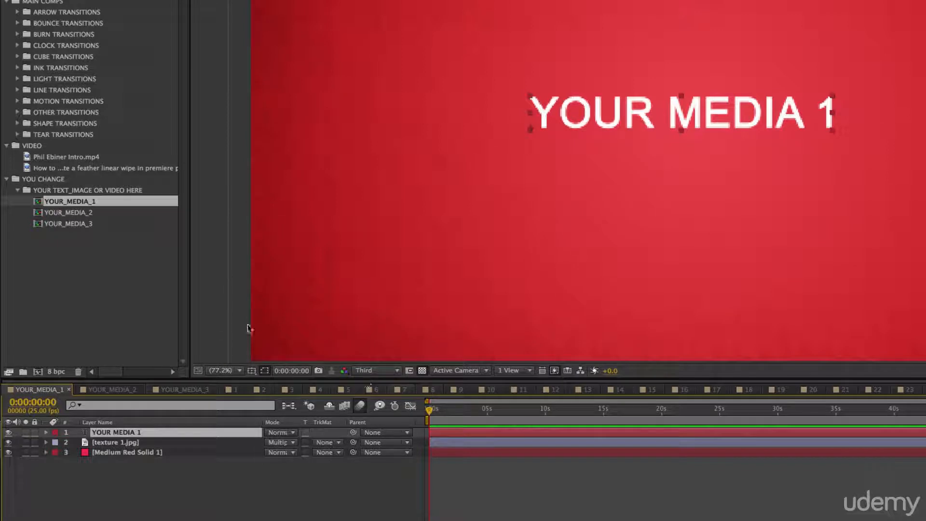
# Step: Place the intro .mp4 centred in YOUR_MEDIA_1 as the top layer and preview it at 0:00:01:13
pyautogui.moveTo(54, 158)
pyautogui.mouseDown()
pyautogui.moveTo(153, 188)
pyautogui.moveTo(351, 334)
pyautogui.moveTo(426, 434)
pyautogui.moveTo(553, 204)
pyautogui.moveTo(761, 62)
pyautogui.moveTo(685, 118)
pyautogui.mouseUp()
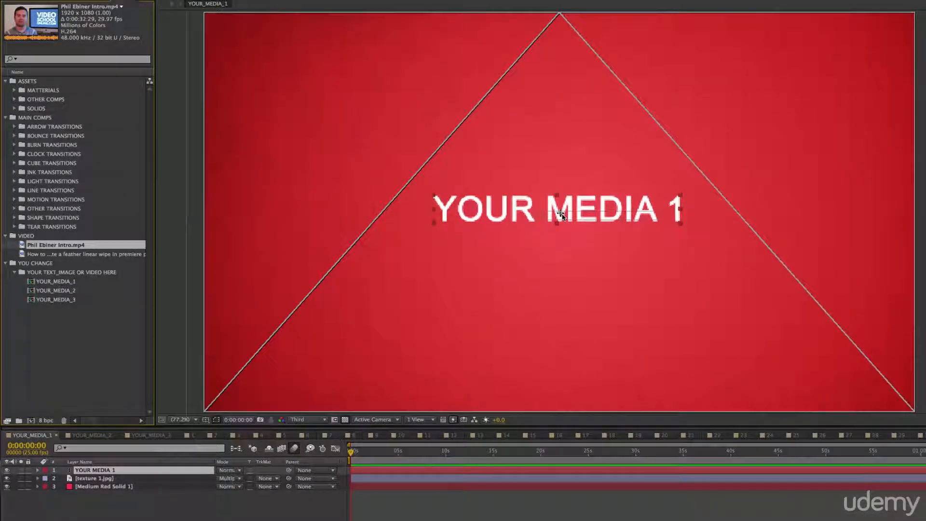
pyautogui.moveTo(561, 215); pyautogui.dragTo(562, 216)
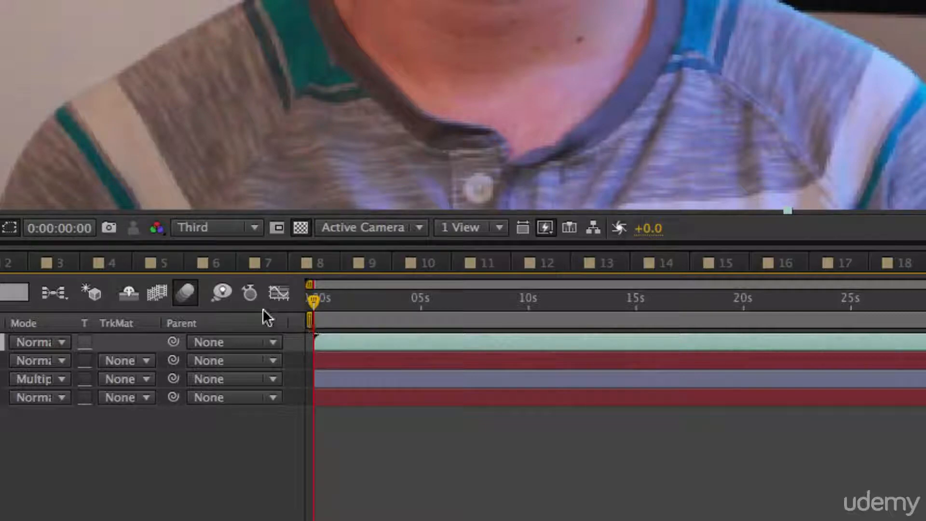
pyautogui.moveTo(330, 302); pyautogui.dragTo(365, 453)
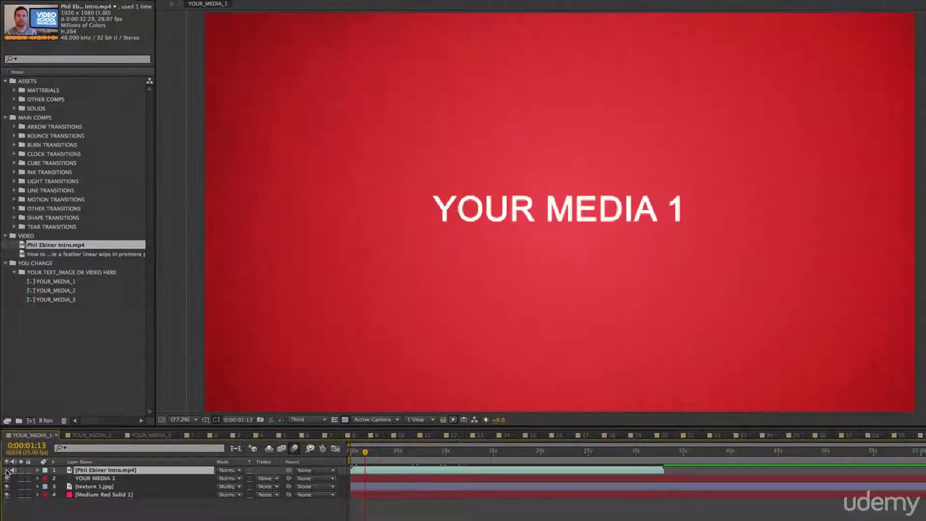
# Step: Toggle the intro clip's visibility to compare it with the placeholder, and move its layer directly below the YOUR MEDIA 1 text layer
pyautogui.click(7, 470)
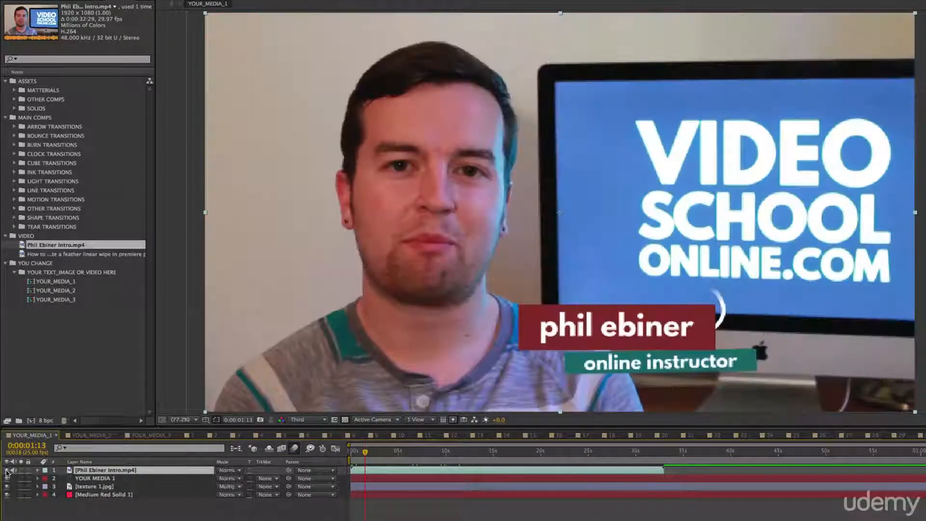
pyautogui.click(7, 470)
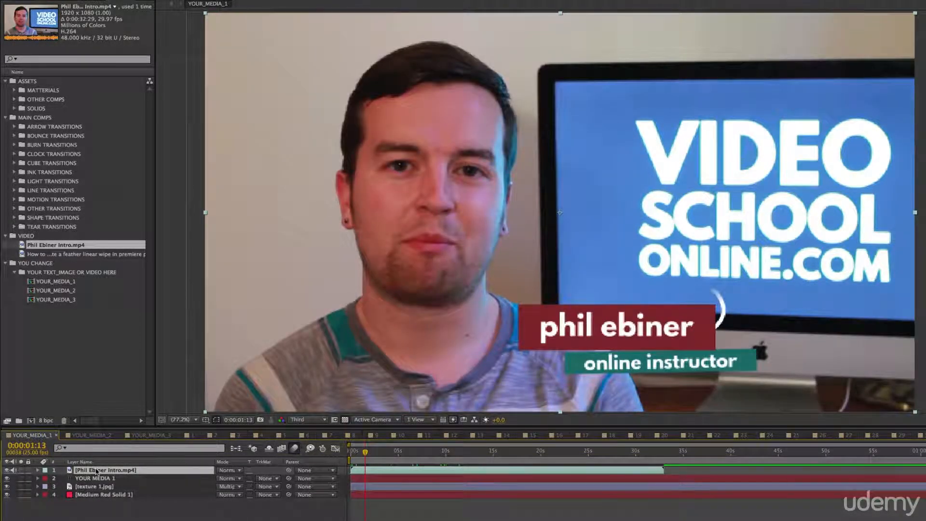
pyautogui.moveTo(96, 471); pyautogui.dragTo(95, 483)
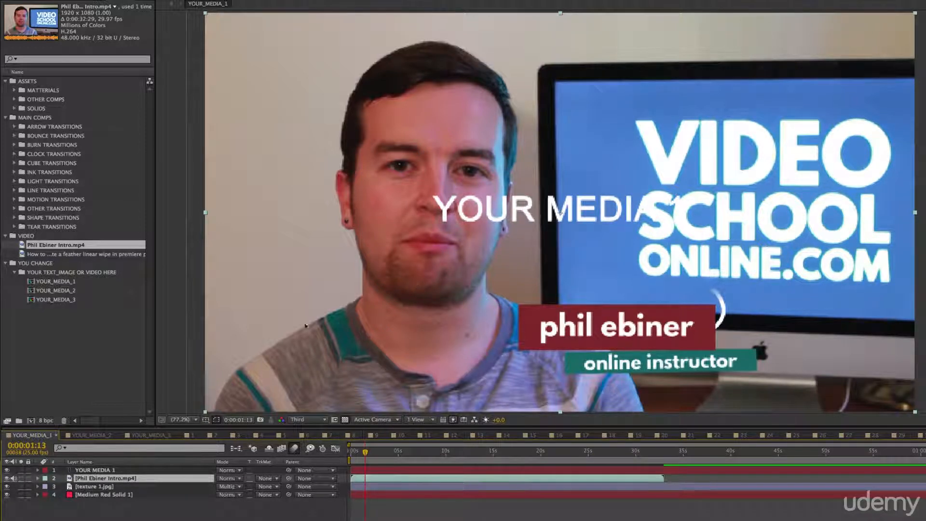
# Step: Move the intro .mp4 layer below texture 1.jpg in YOUR_MEDIA_1 and hide the YOUR MEDIA 1 text layer
pyautogui.moveTo(86, 479); pyautogui.dragTo(89, 491)
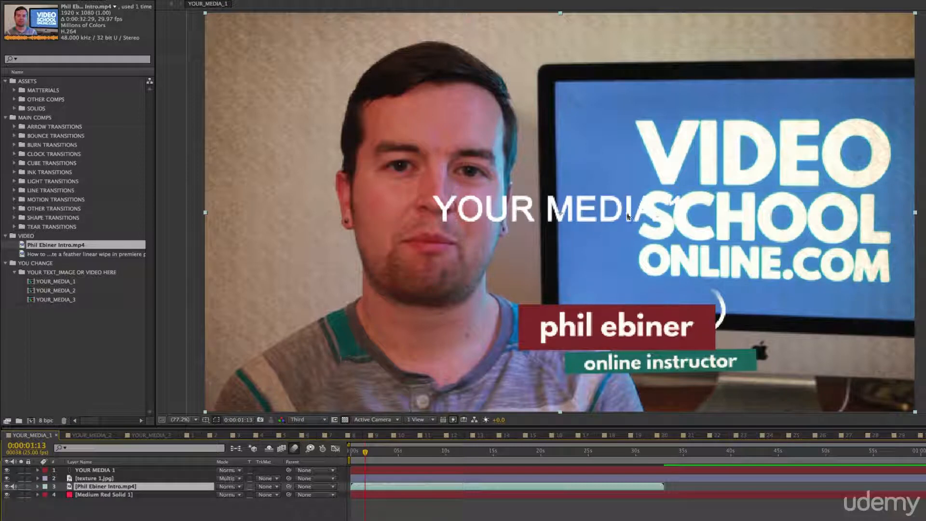
pyautogui.click(7, 470)
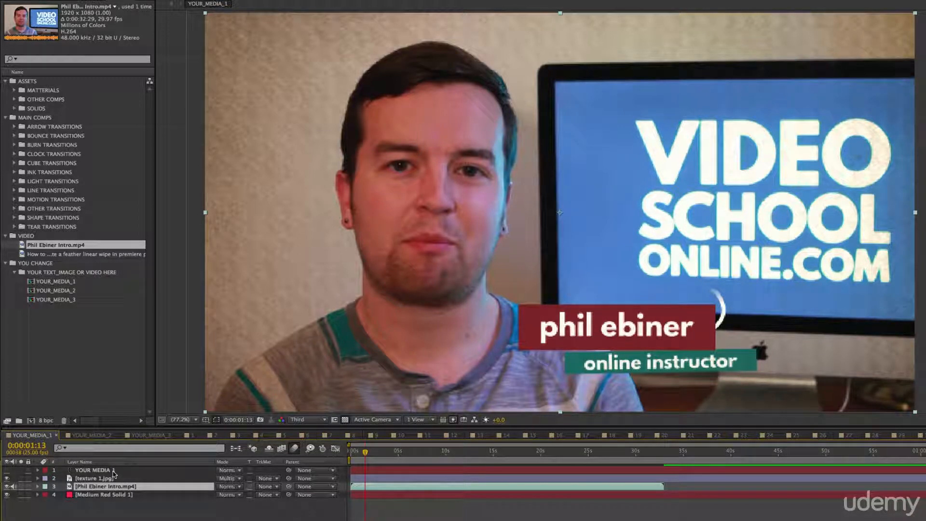
# Step: Try deleting the YOUR MEDIA 1 text layer, and undo the deletion
pyautogui.click(86, 470)
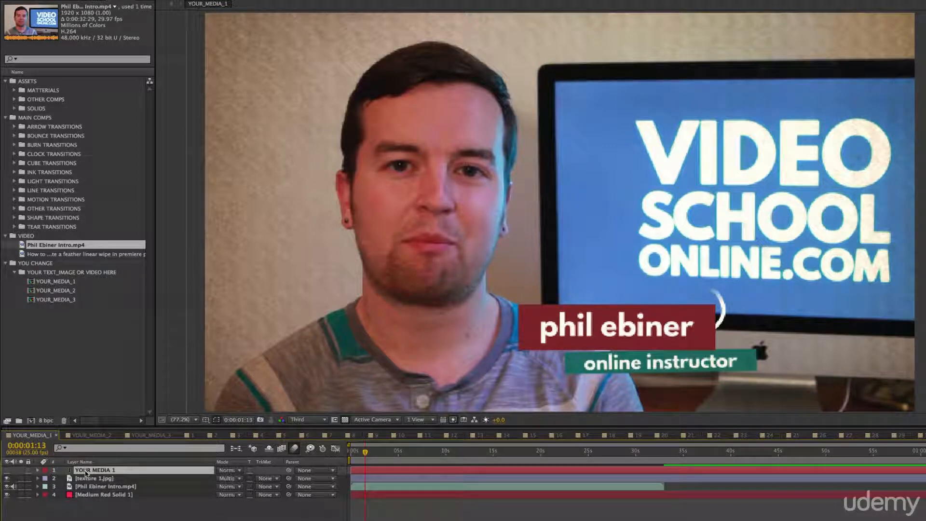
pyautogui.press('Delete')
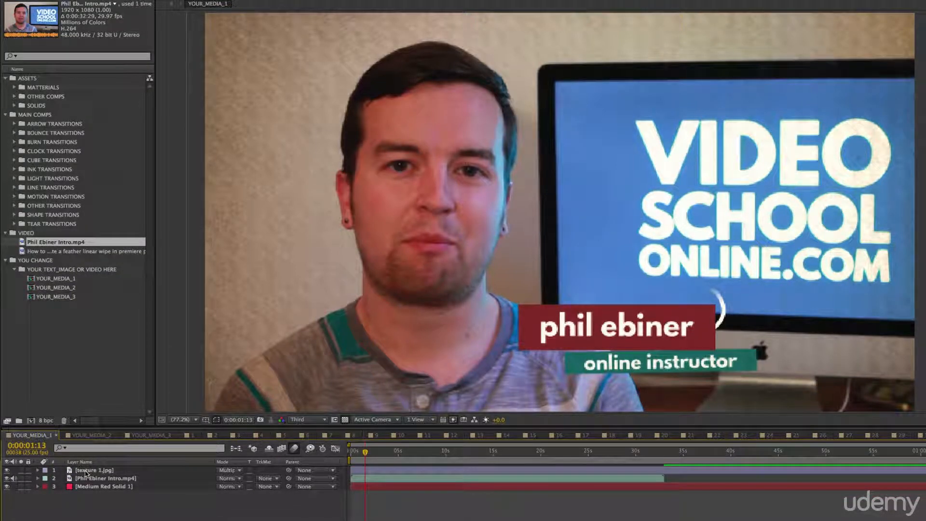
pyautogui.hotkey('ctrl', 'z')
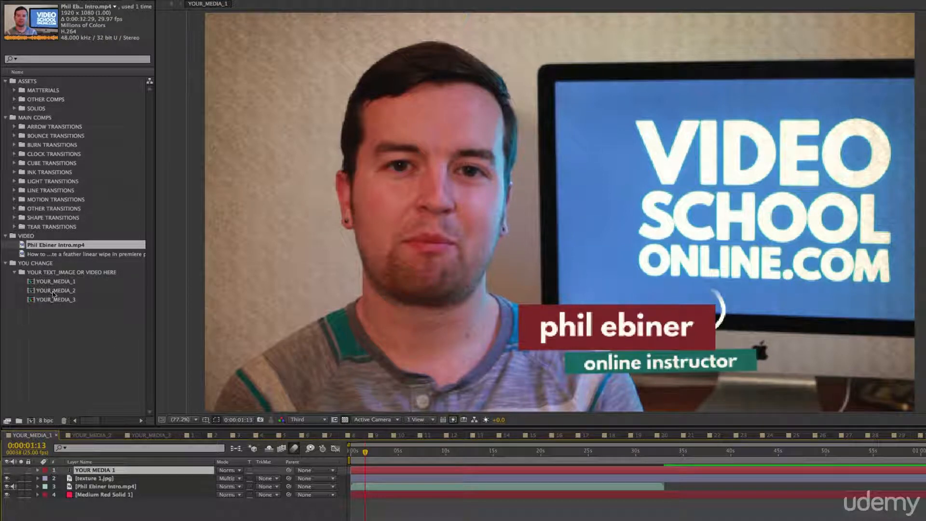
# Step: Open YOUR_MEDIA_2, place the feather linear wipe .mov clip as its top layer from the start, and move the playhead to 0:00:00:00
pyautogui.doubleClick(34, 291)
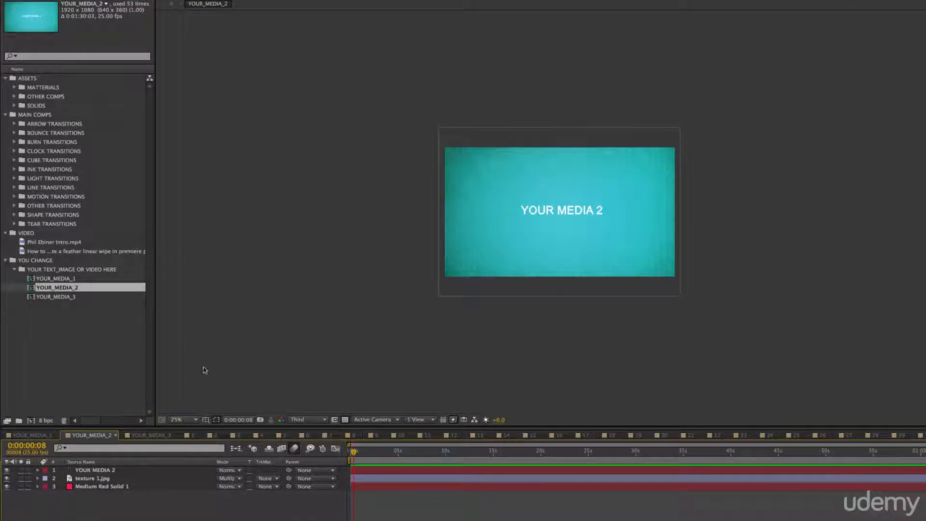
pyautogui.click(183, 421)
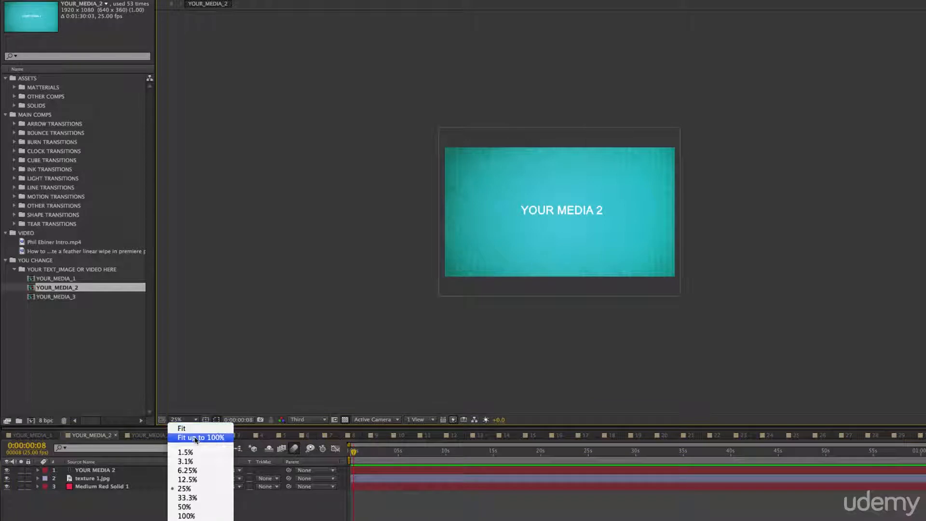
pyautogui.click(198, 438)
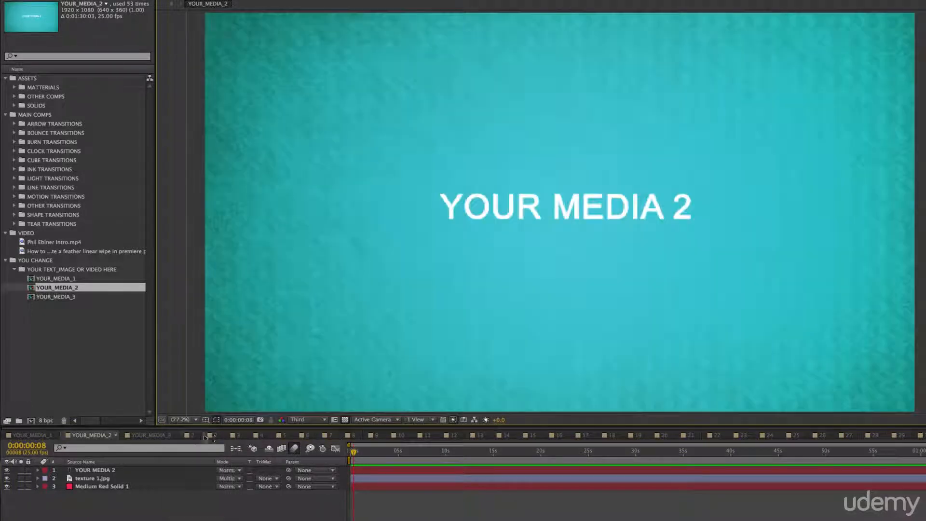
pyautogui.click(55, 251)
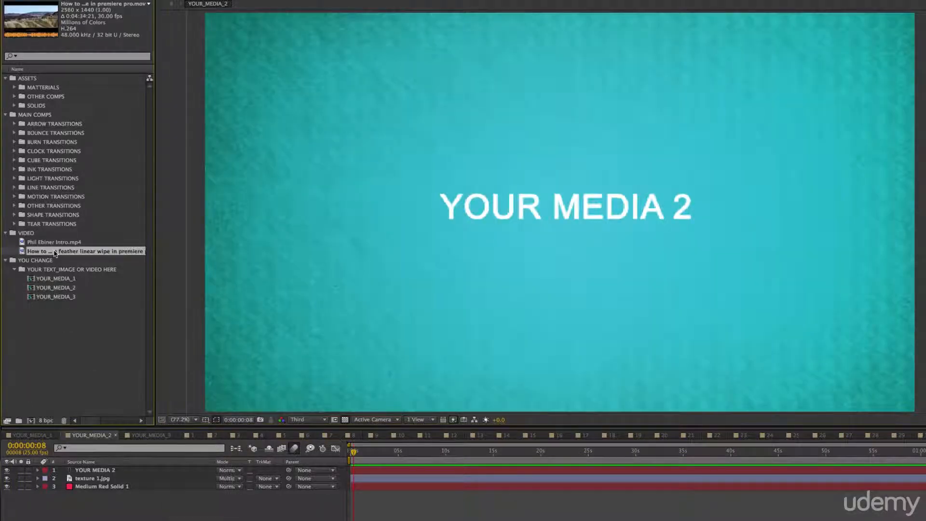
pyautogui.moveTo(86, 254); pyautogui.dragTo(350, 469)
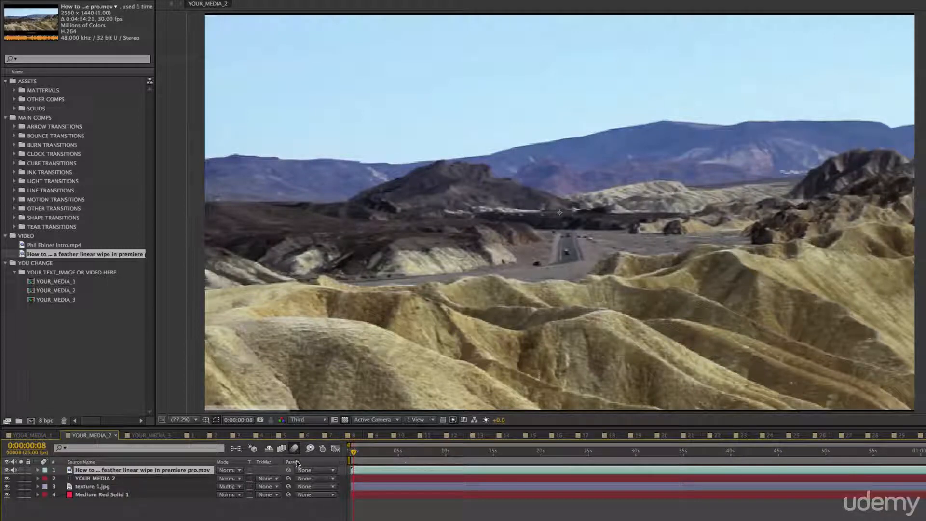
pyautogui.moveTo(352, 470); pyautogui.dragTo(348, 451)
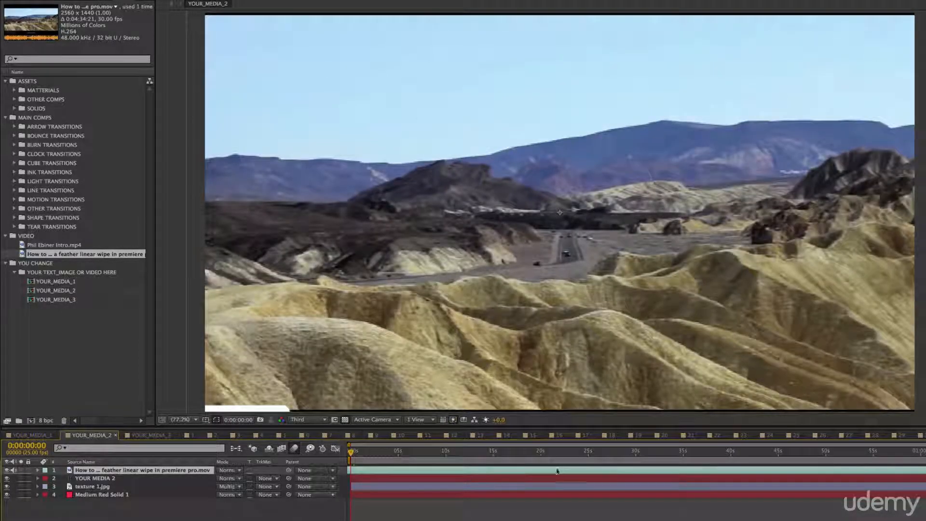
# Step: Check the .mov clip at 0:00:08:23, compare it with YOUR_MEDIA_1, and return to the start of YOUR_MEDIA_2
pyautogui.moveTo(545, 470); pyautogui.dragTo(732, 464)
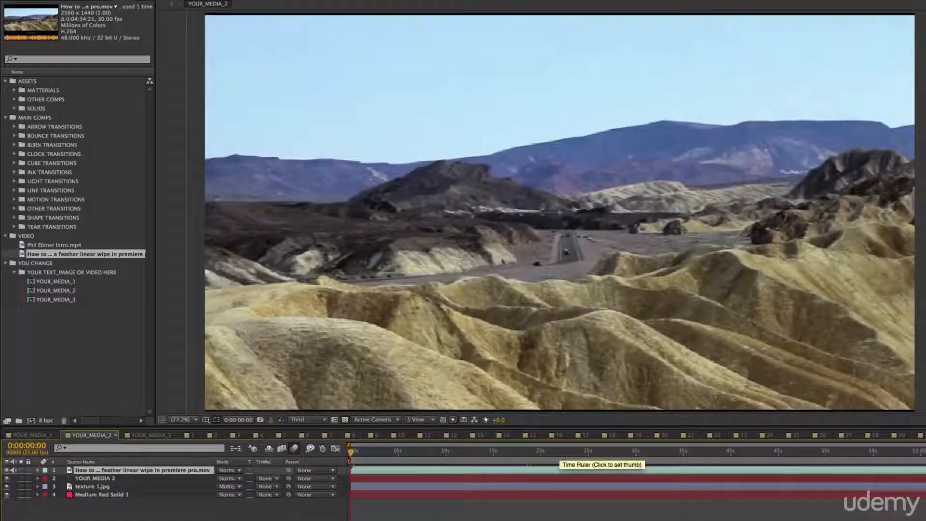
pyautogui.click(436, 450)
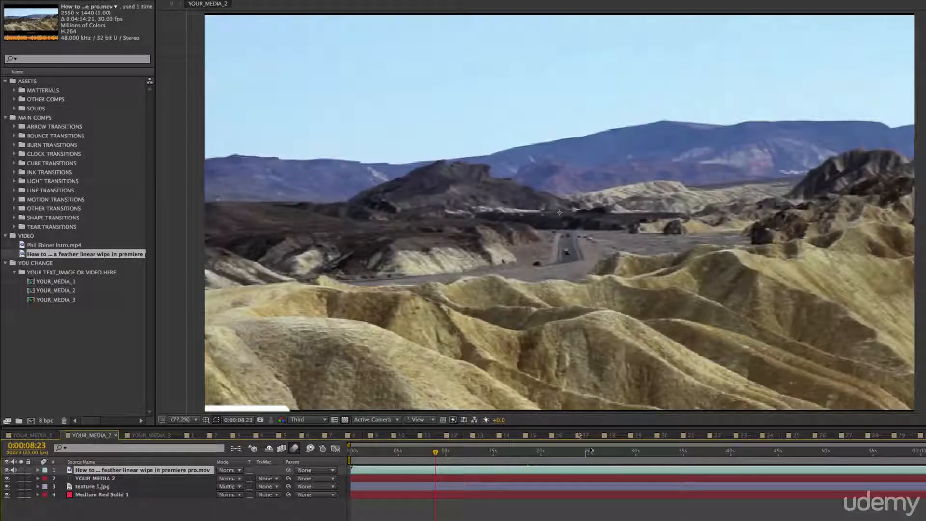
pyautogui.click(37, 437)
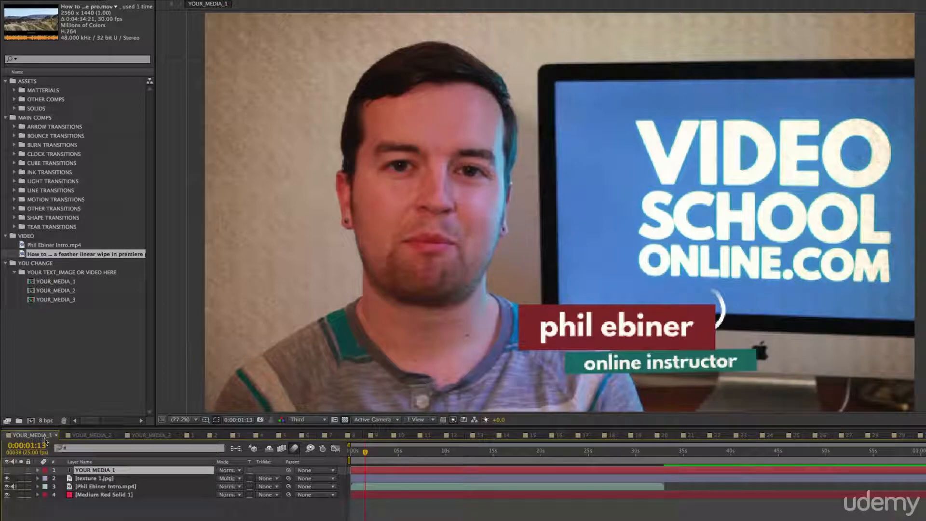
pyautogui.click(84, 436)
pyautogui.press('Home')
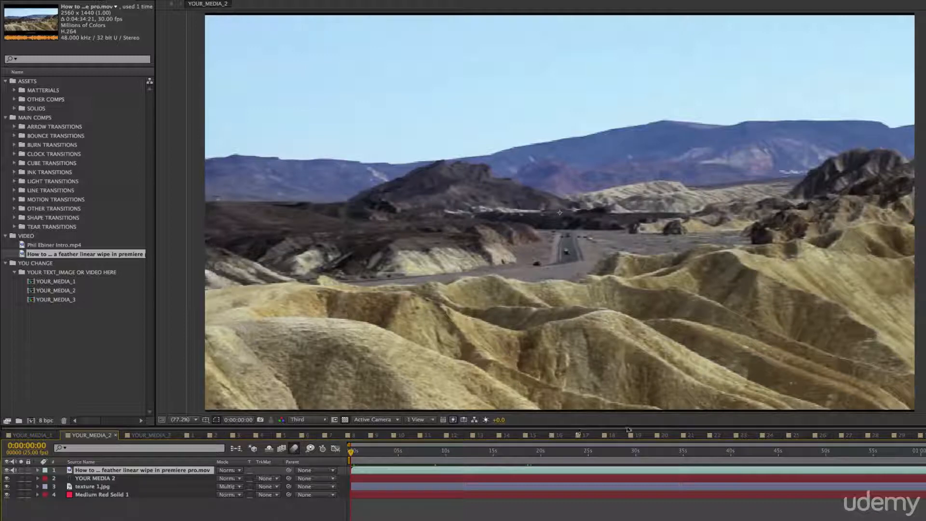
# Step: Review transition composition 1 alongside its YOUR_MEDIA_1 and YOUR_MEDIA_2 sources, and scrub through its transition to 0:00:02:16
pyautogui.click(191, 435)
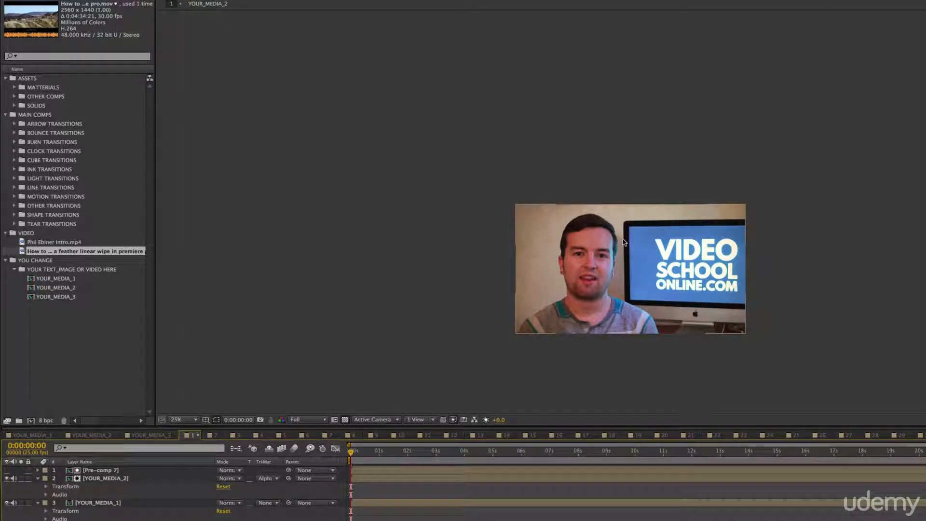
pyautogui.click(192, 419)
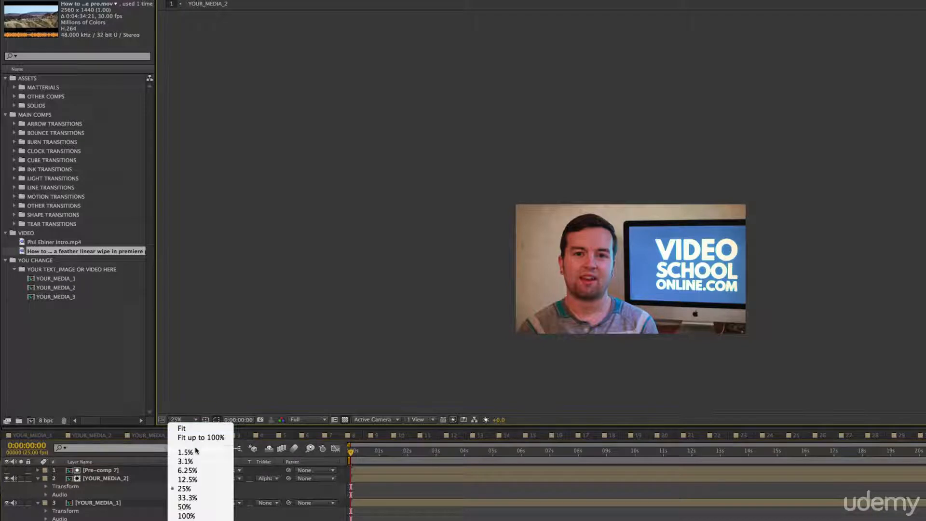
pyautogui.click(200, 437)
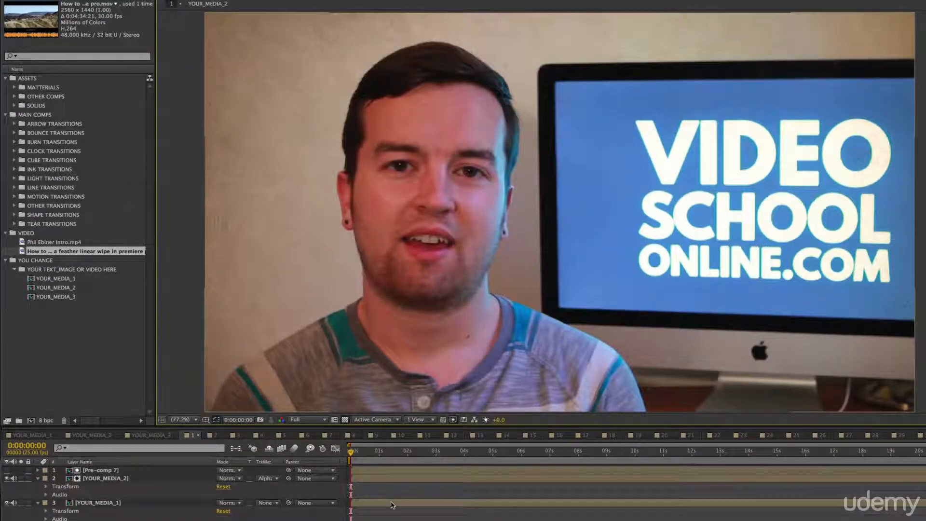
pyautogui.click(33, 435)
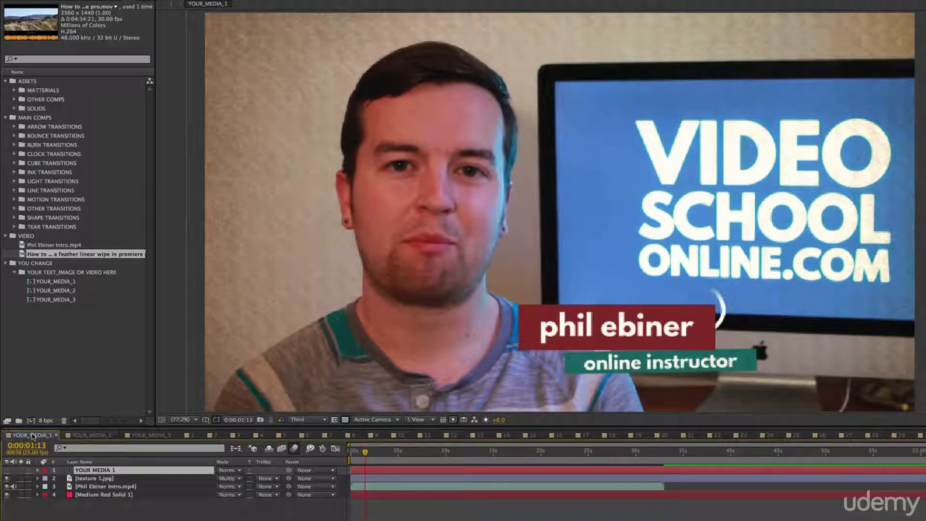
pyautogui.click(89, 435)
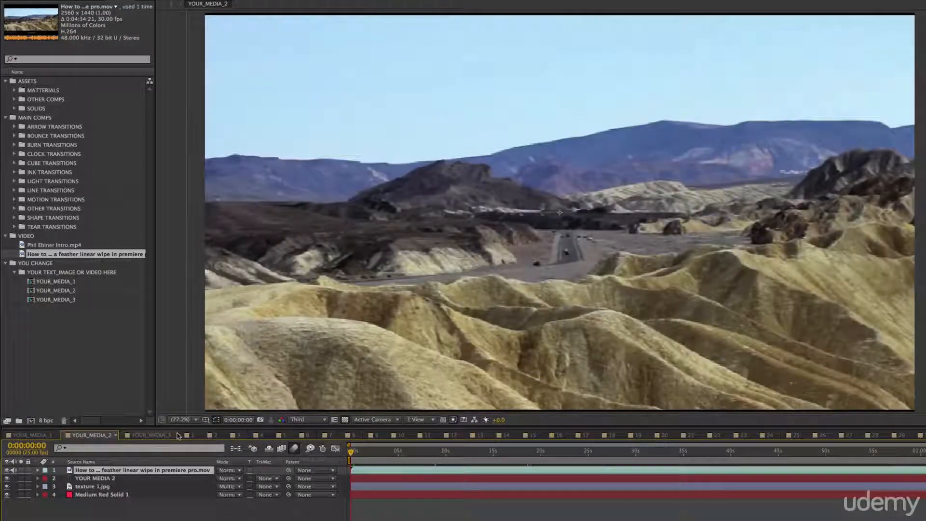
pyautogui.click(189, 435)
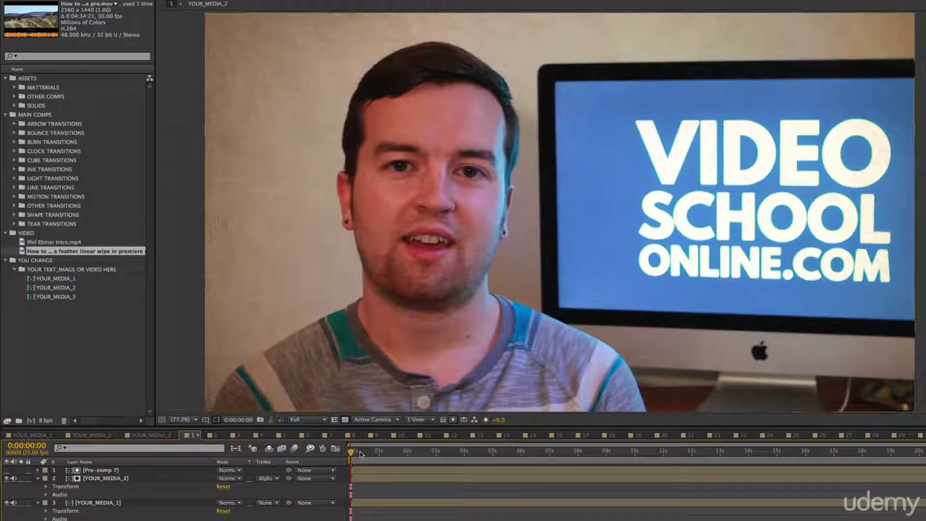
pyautogui.moveTo(351, 453); pyautogui.dragTo(425, 456)
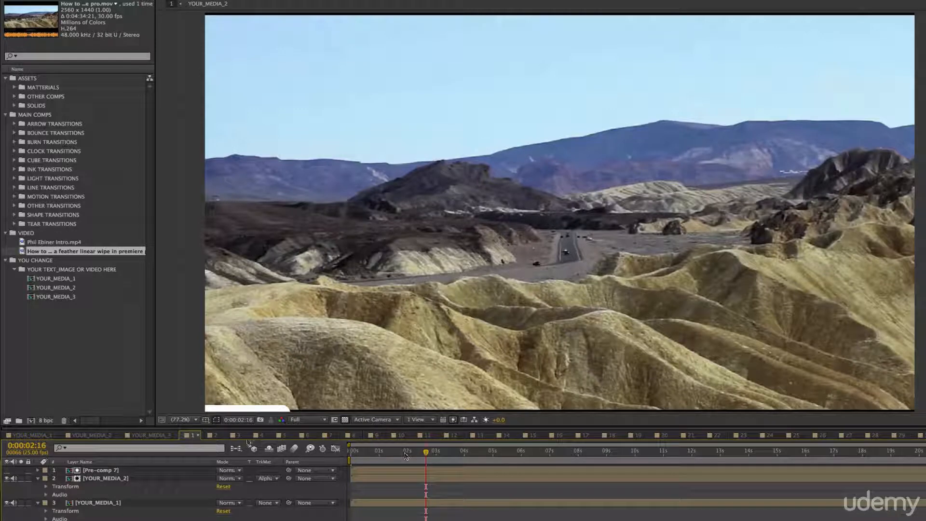
# Step: Open transition composition 11 and preview its burn transition between the two clips
pyautogui.click(425, 436)
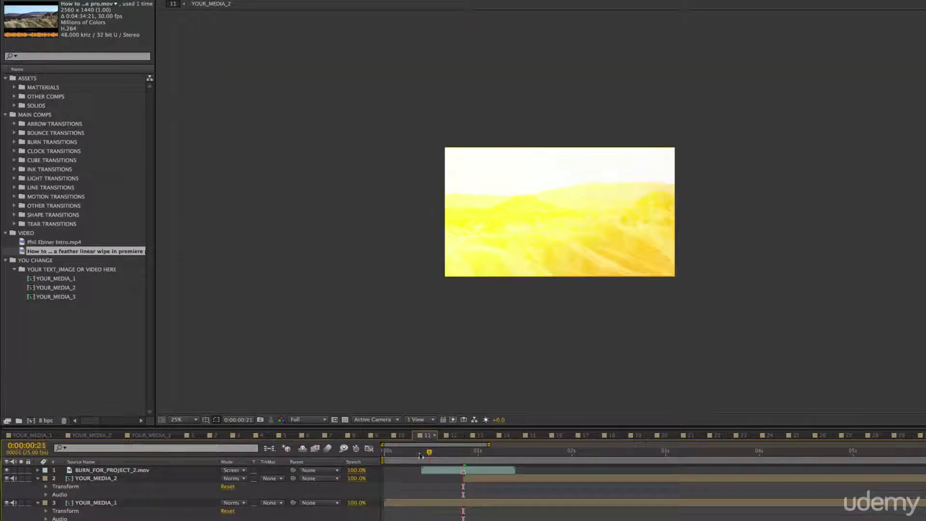
pyautogui.moveTo(432, 453)
pyautogui.mouseDown()
pyautogui.moveTo(378, 457)
pyautogui.moveTo(461, 456)
pyautogui.mouseUp()
pyautogui.press('space')
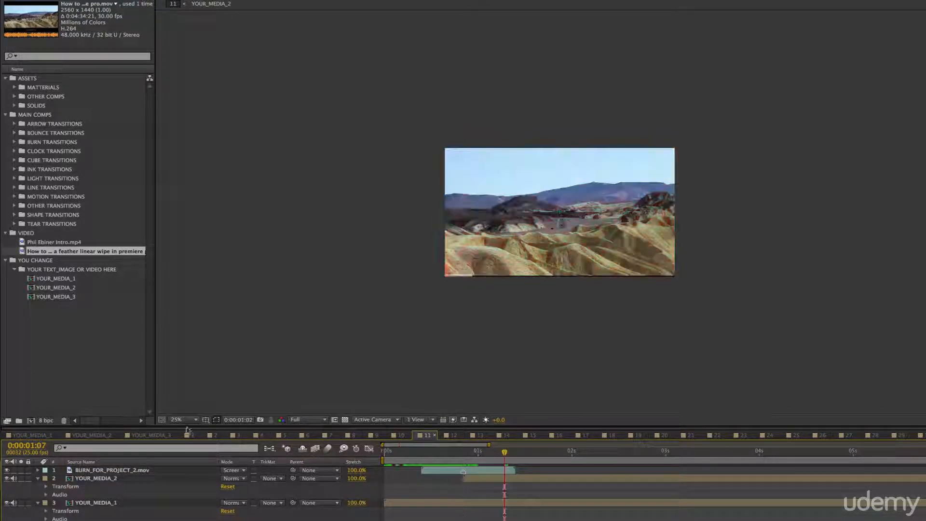
# Step: Open transition composition 17, RAM-preview its transition, and examine the frame at 0:00:01:21
pyautogui.click(585, 435)
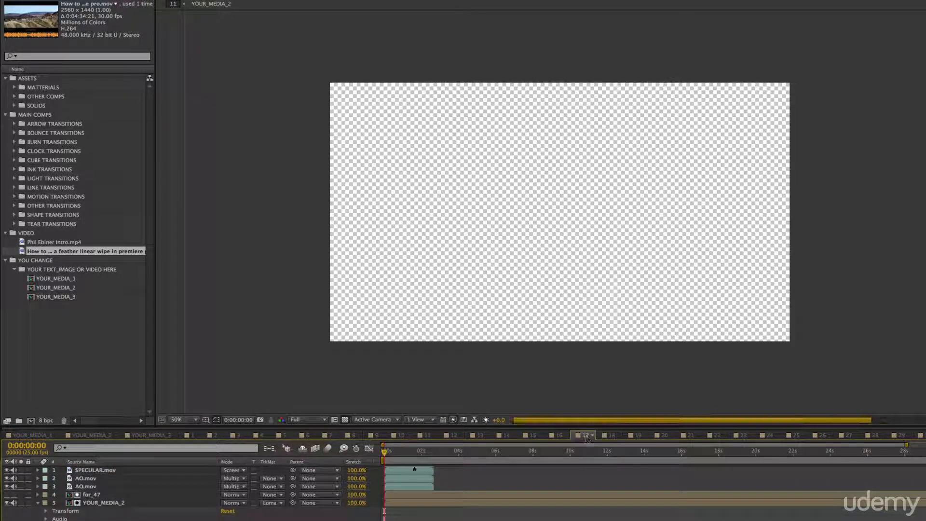
pyautogui.moveTo(385, 452)
pyautogui.mouseDown()
pyautogui.moveTo(440, 456)
pyautogui.moveTo(385, 456)
pyautogui.mouseUp()
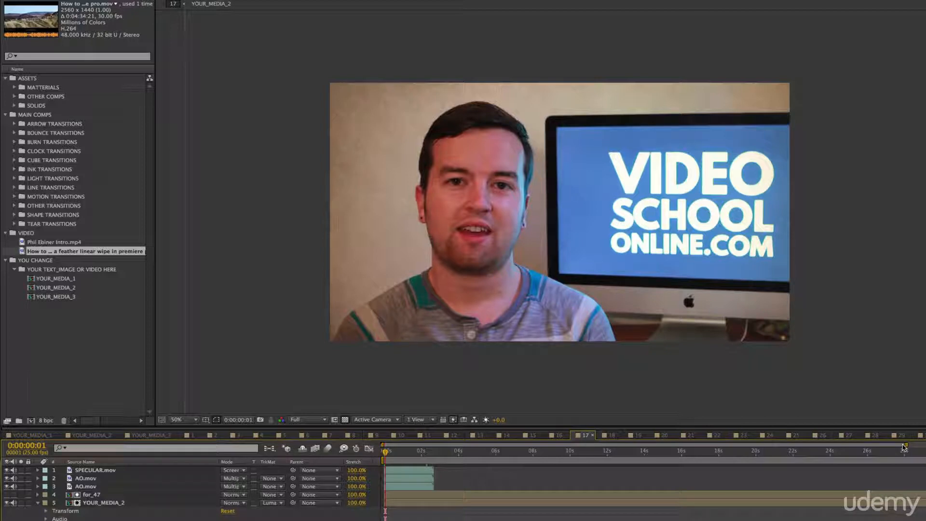
pyautogui.press('KP_0')
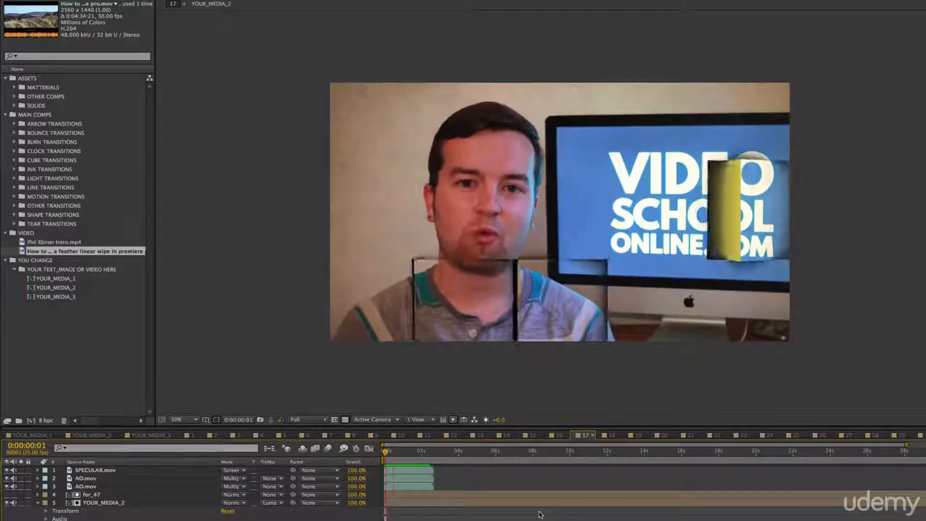
pyautogui.click(418, 451)
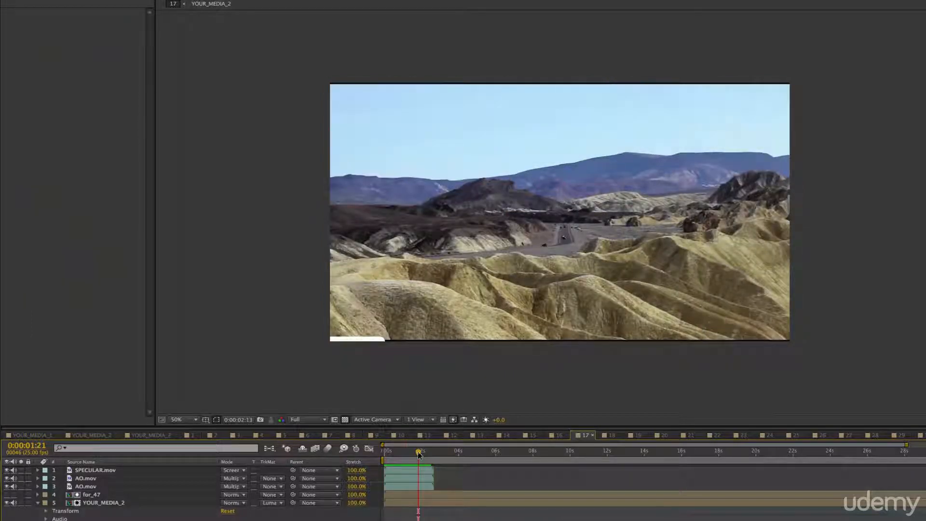